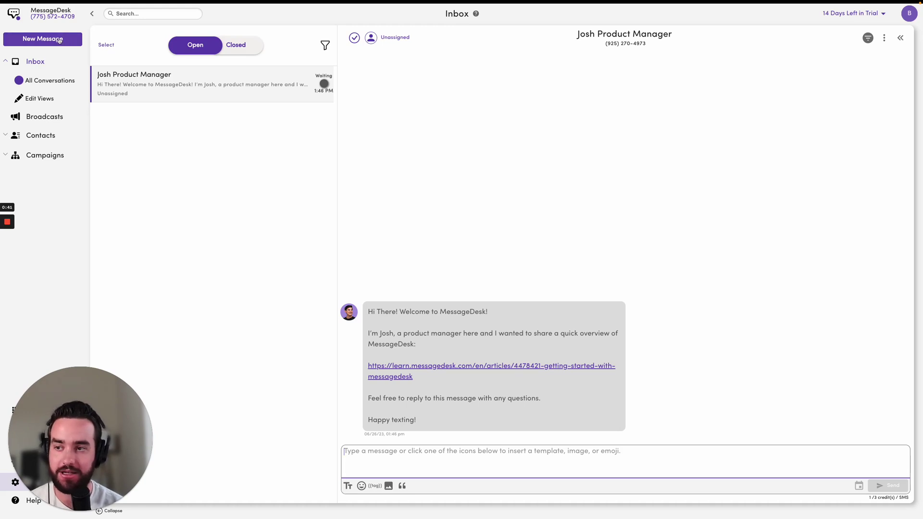
# Start a new message and open the recipient contact search to add a new contact.
pyautogui.click(60, 40)
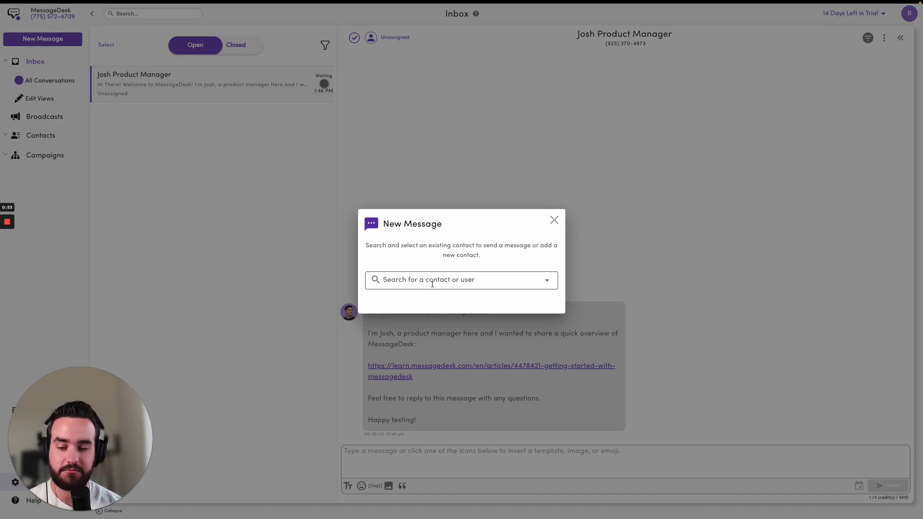
pyautogui.click(432, 285)
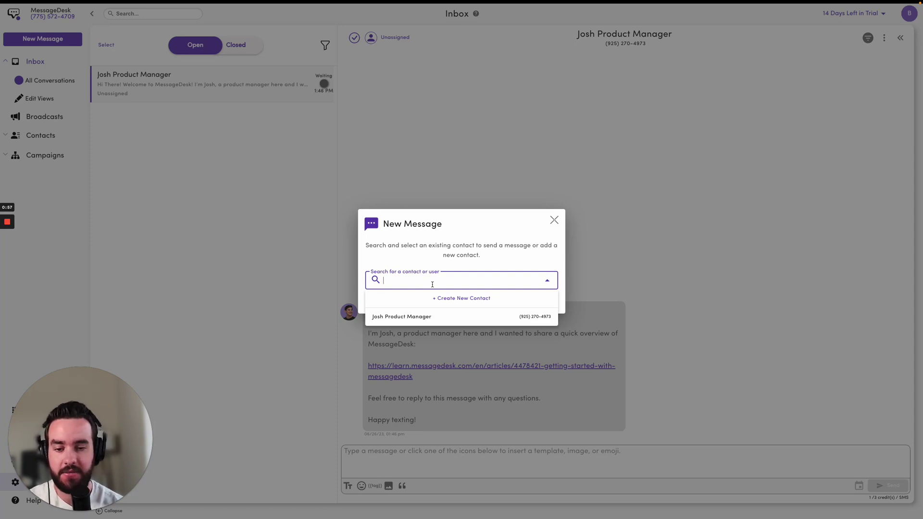
# Create a new contact with only the contact's mobile phone number and save it.
pyautogui.click(460, 299)
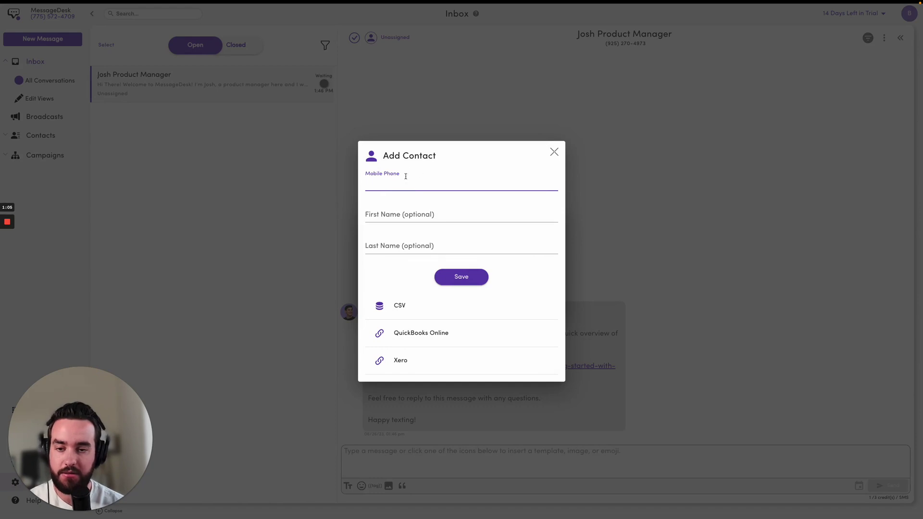
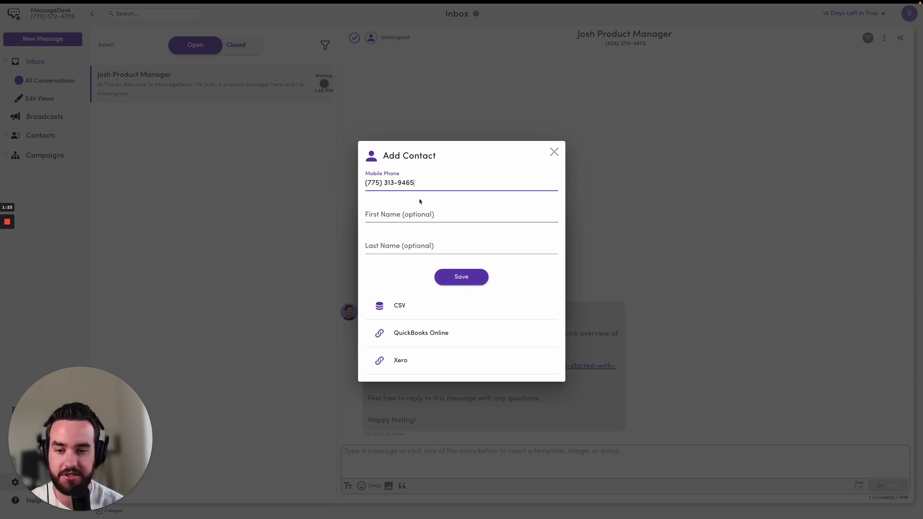
pyautogui.click(464, 279)
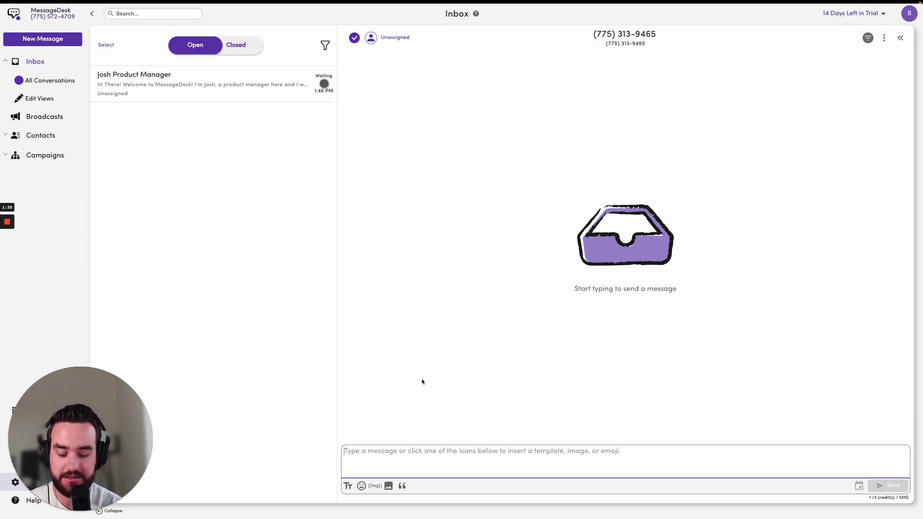
# Type 'Hey there, my name is Ben!' into the new conversation's compose box.
pyautogui.write('Hey there')
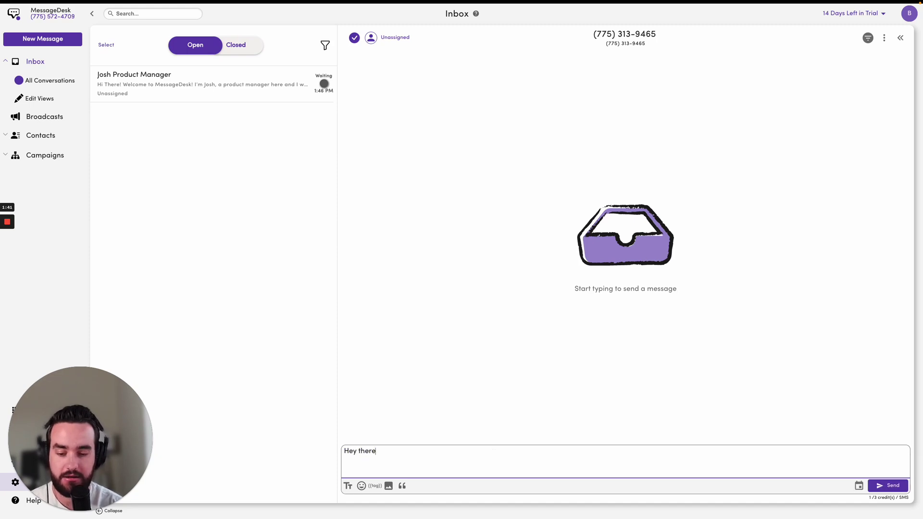
pyautogui.write(',  ymy ')
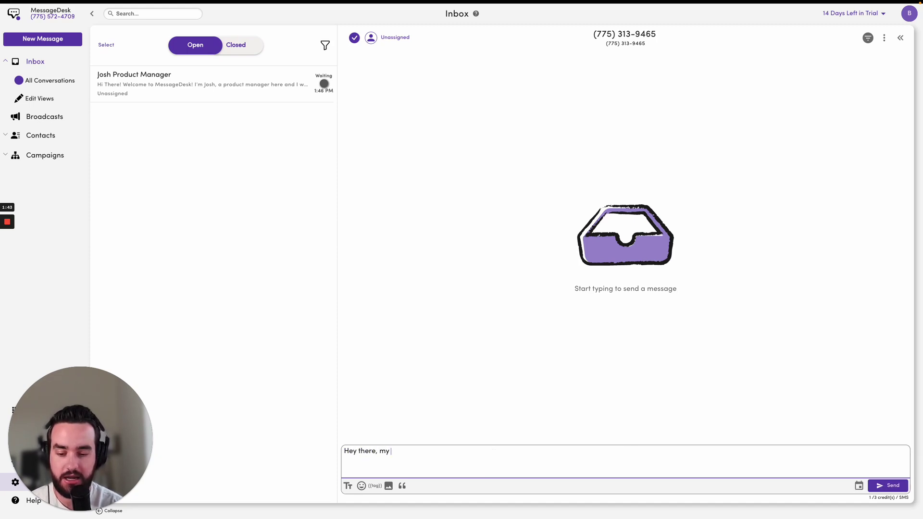
pyautogui.write('name is Ben!')
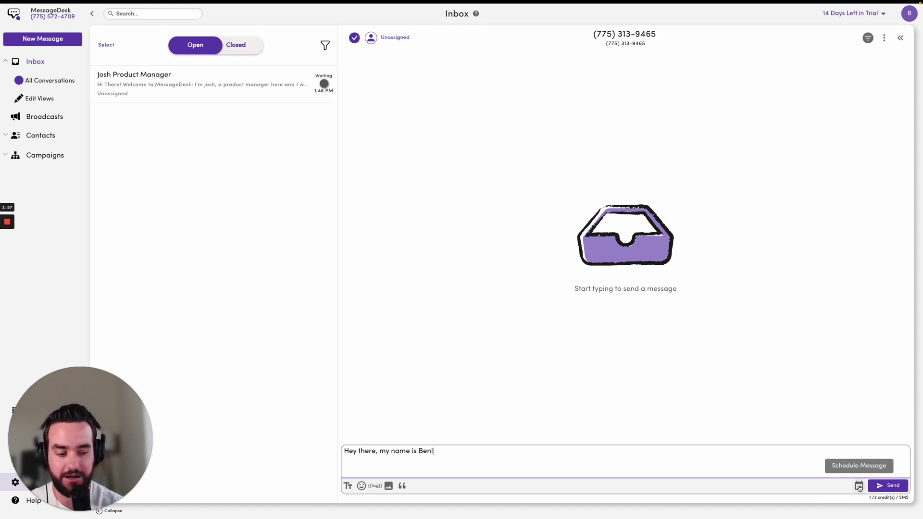
# In the scheduler, pick June 29 as the send date and 8:00 pm as the time.
pyautogui.click(859, 486)
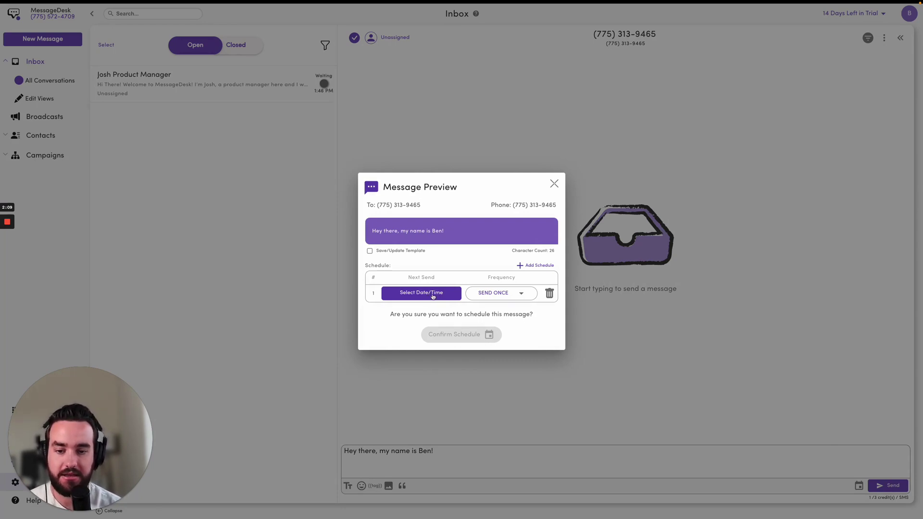
pyautogui.click(433, 297)
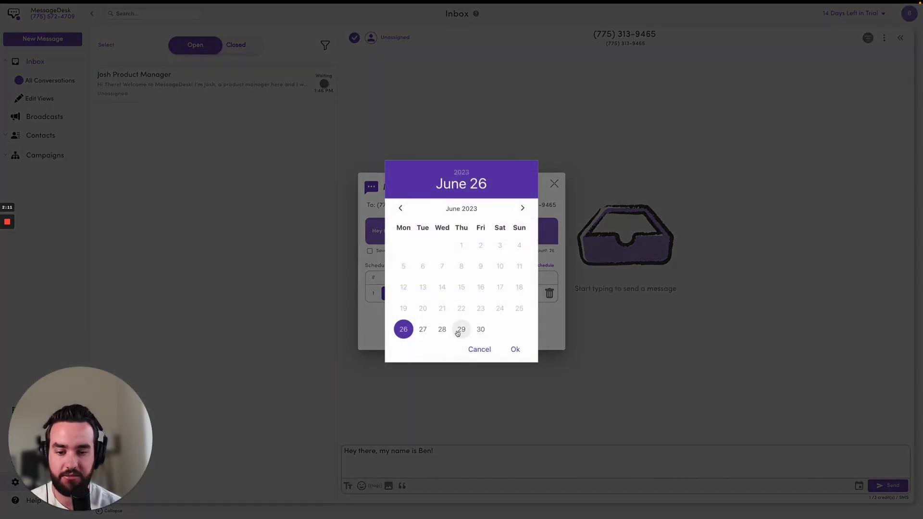
pyautogui.click(457, 333)
pyautogui.click(512, 348)
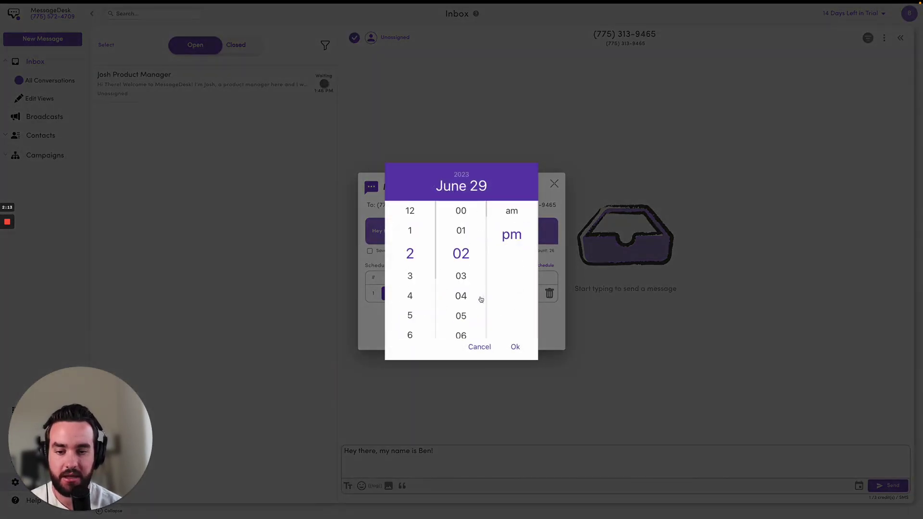
pyautogui.scroll(-3, 411, 267)
pyautogui.click(411, 274)
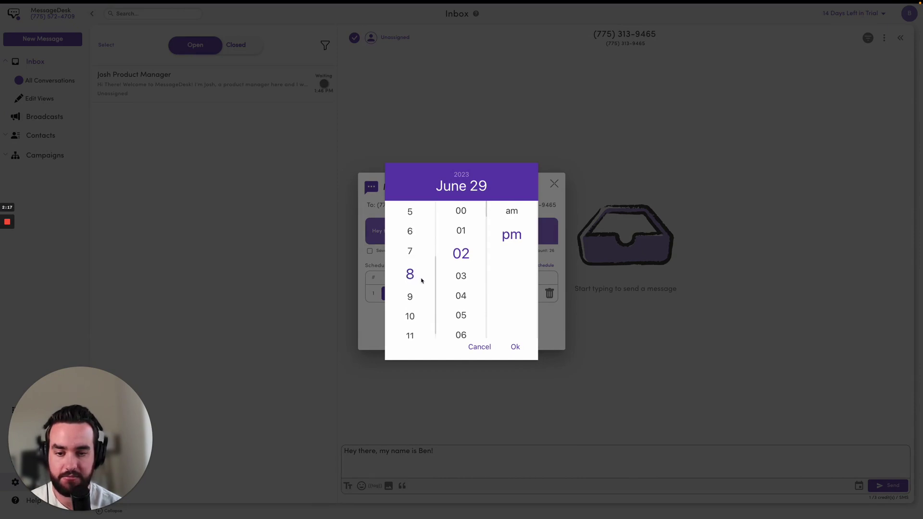
pyautogui.click(461, 212)
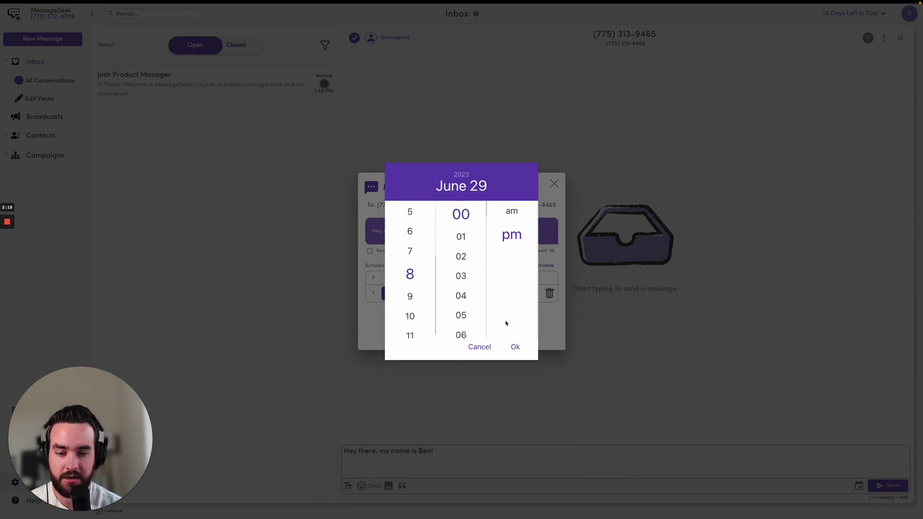
pyautogui.click(515, 347)
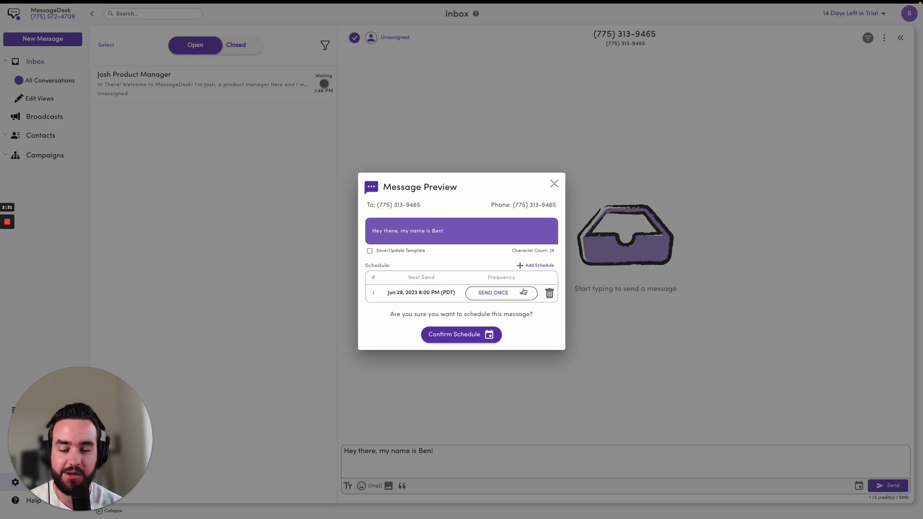
# Leave the frequency at SEND ONCE and confirm the schedule.
pyautogui.click(522, 294)
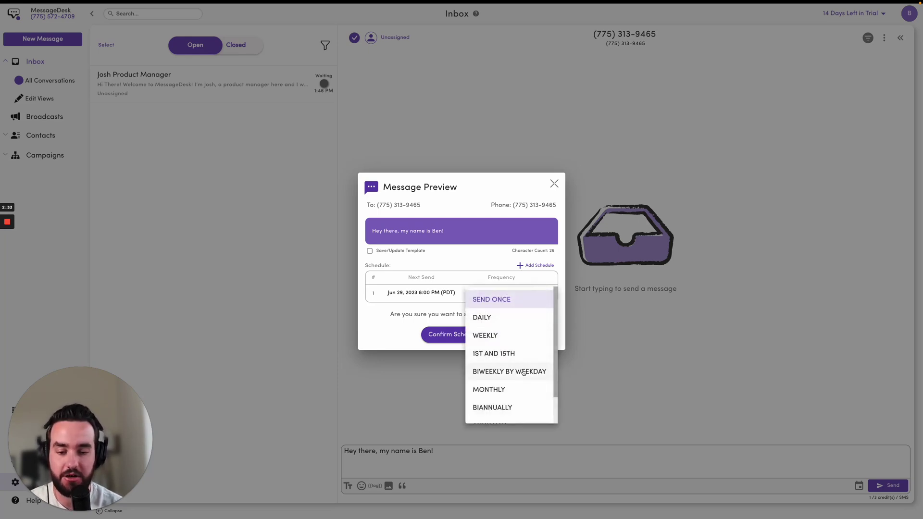
pyautogui.scroll(-2, 520, 346)
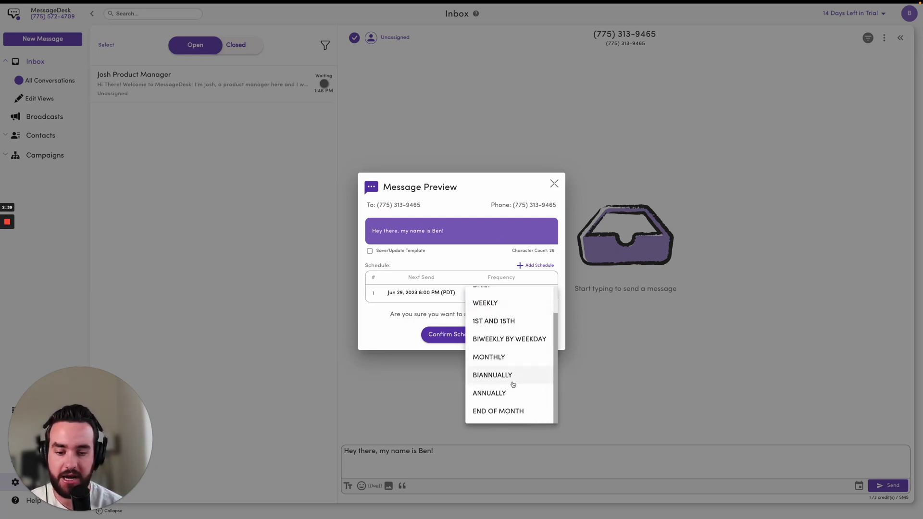
pyautogui.click(468, 257)
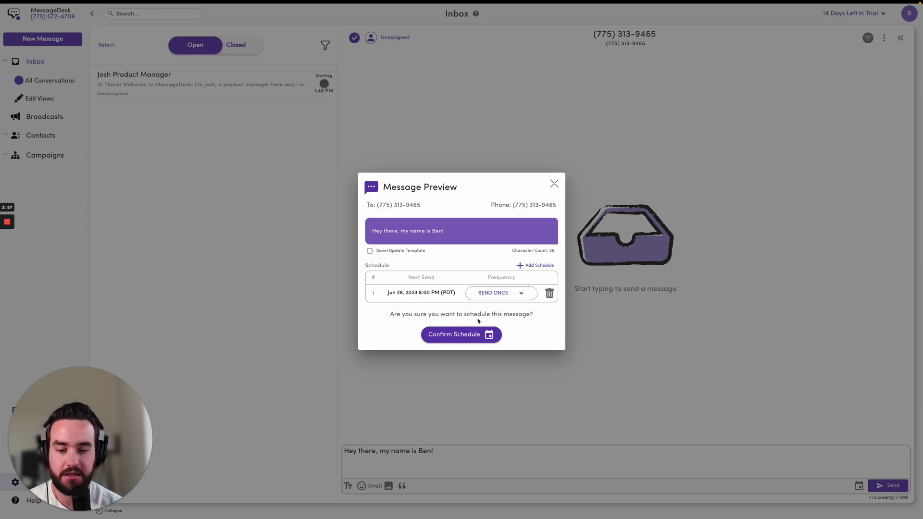
pyautogui.click(465, 337)
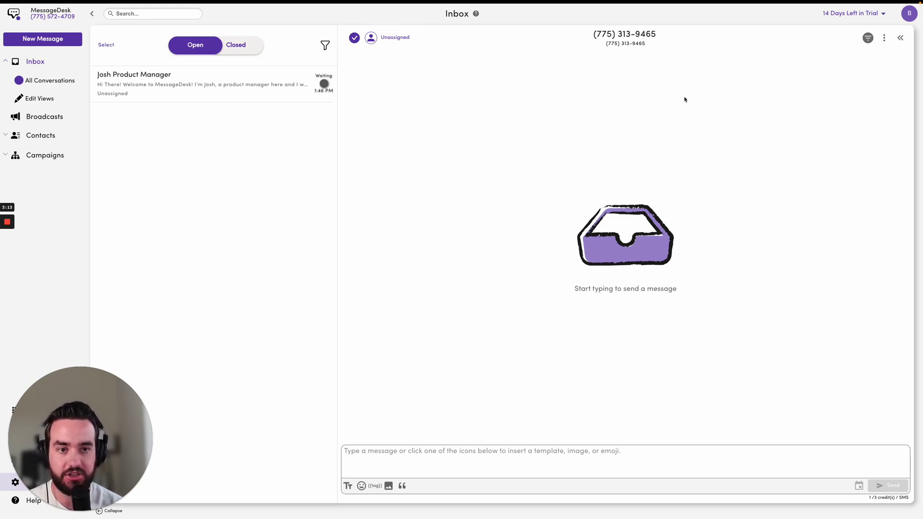
# Filter to Show Scheduled to verify the 06/29/23 08:00 pm text, then restore Messages & Comments.
pyautogui.click(868, 42)
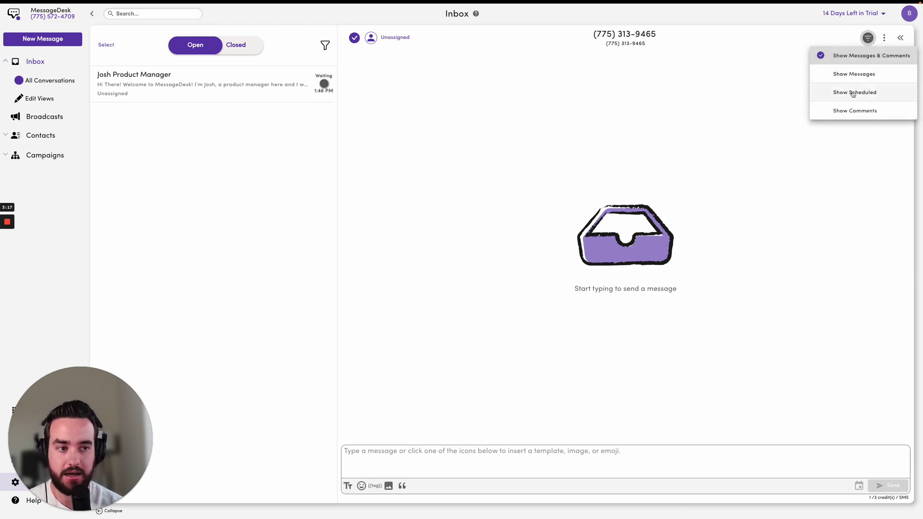
pyautogui.click(853, 92)
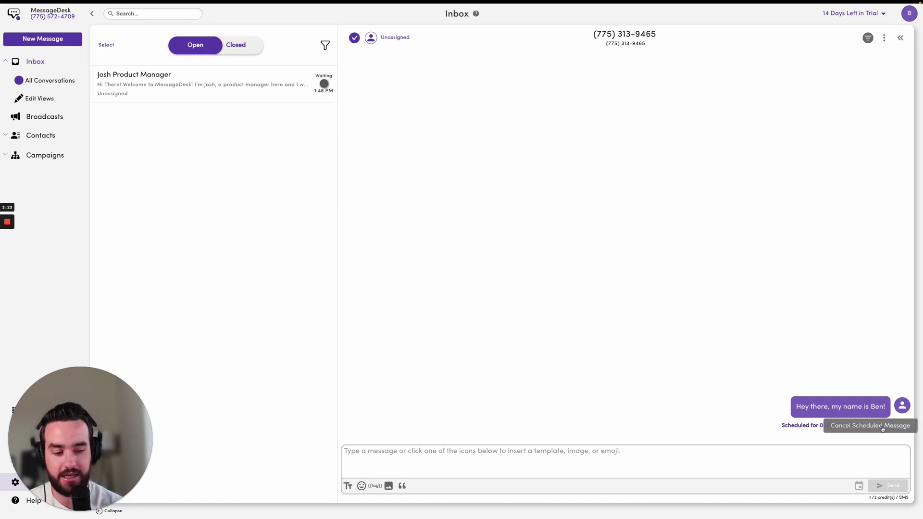
pyautogui.click(866, 43)
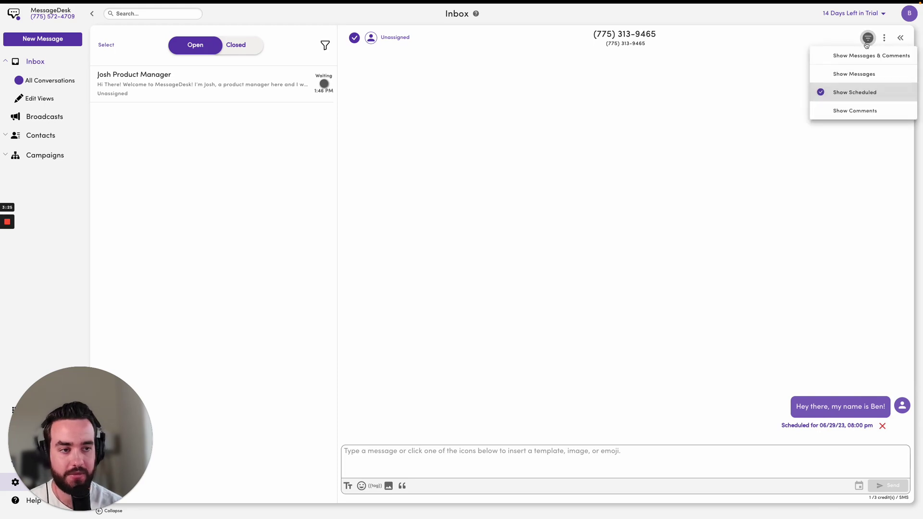
pyautogui.click(869, 64)
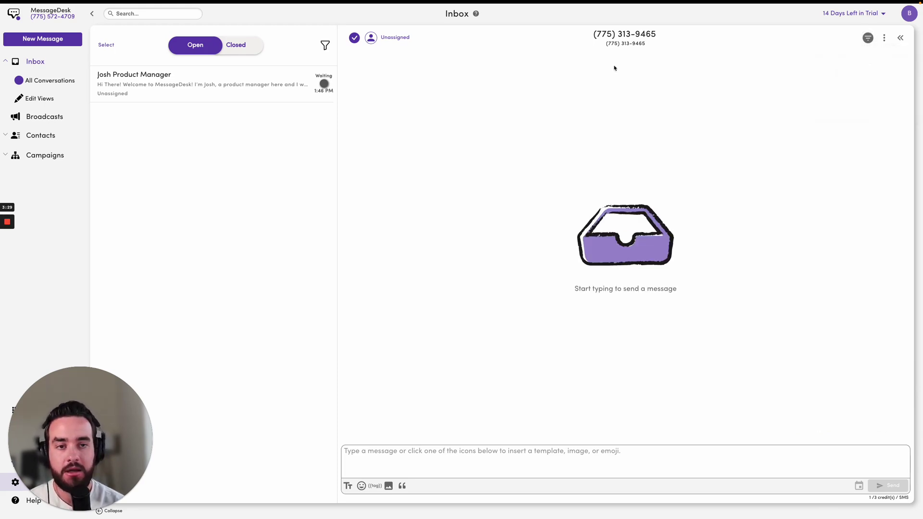
# Type 'Hey there, my name is Ben!' and send it immediately with Send Now.
pyautogui.click(407, 463)
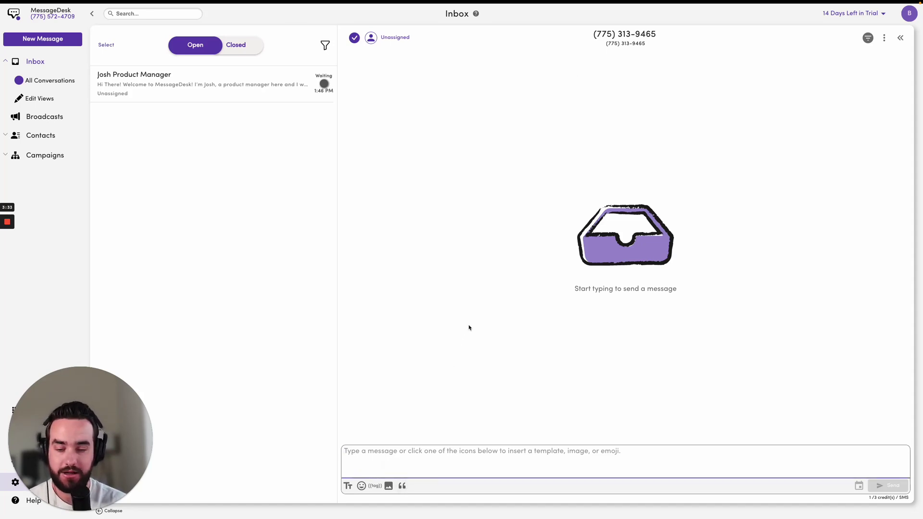
pyautogui.write('Hey ')
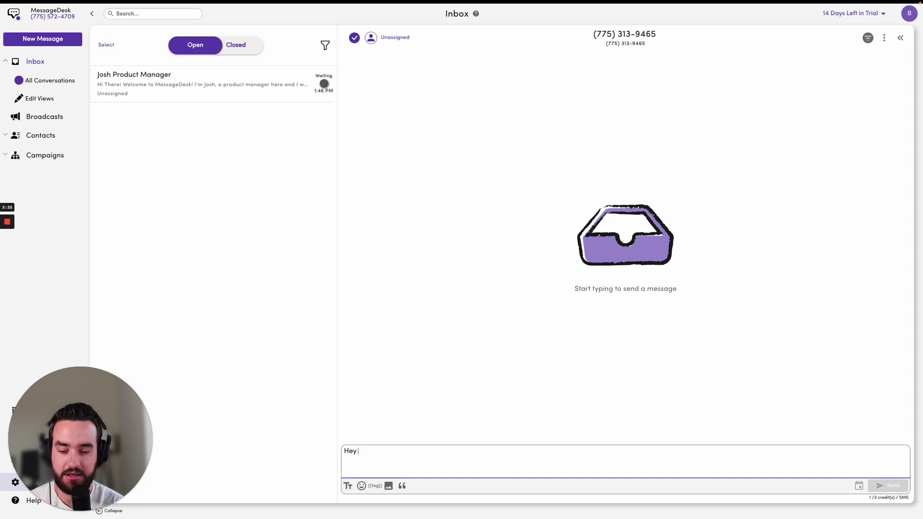
pyautogui.write('there. my name is Ben!')
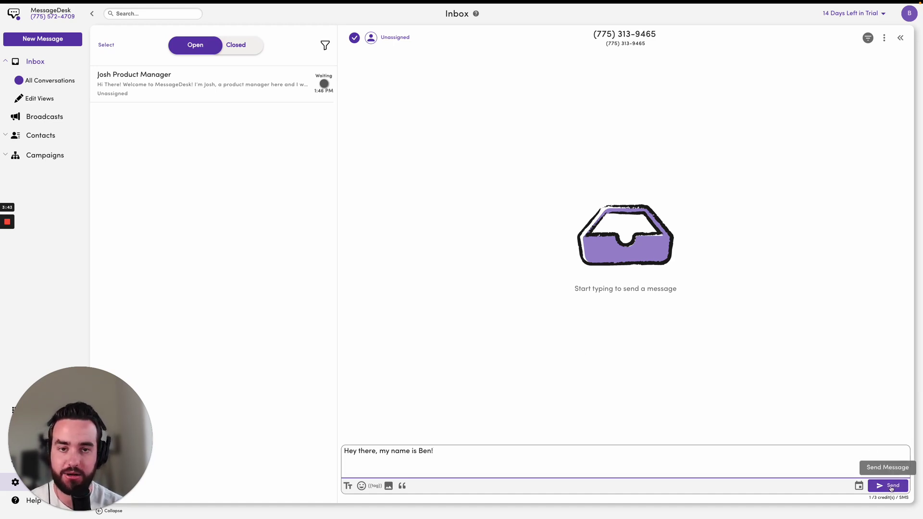
pyautogui.click(891, 488)
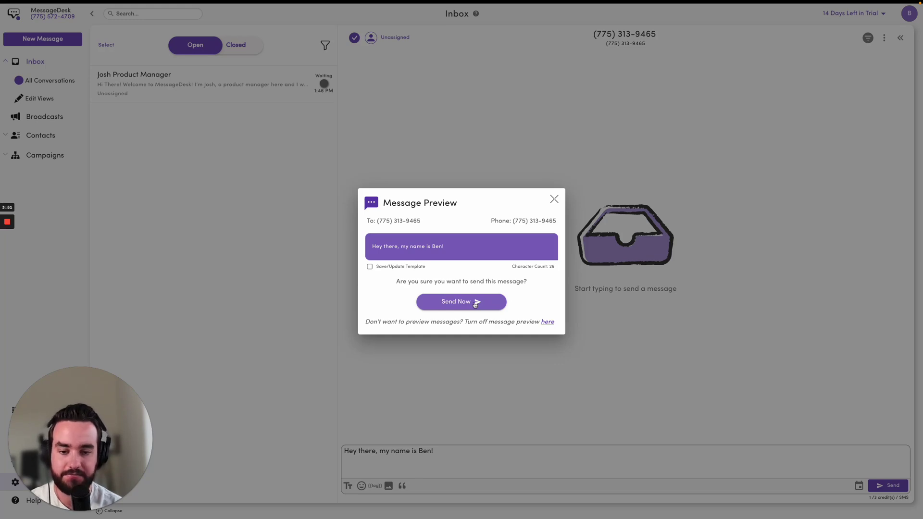
pyautogui.click(475, 302)
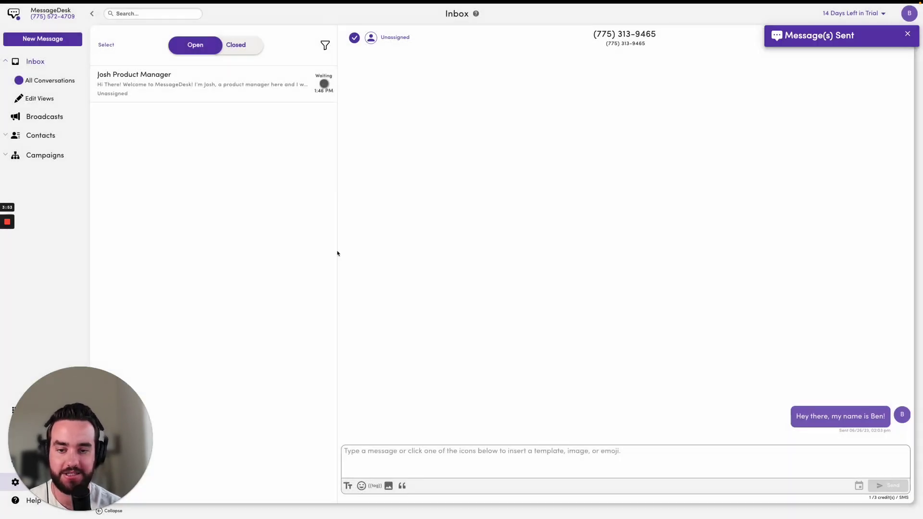